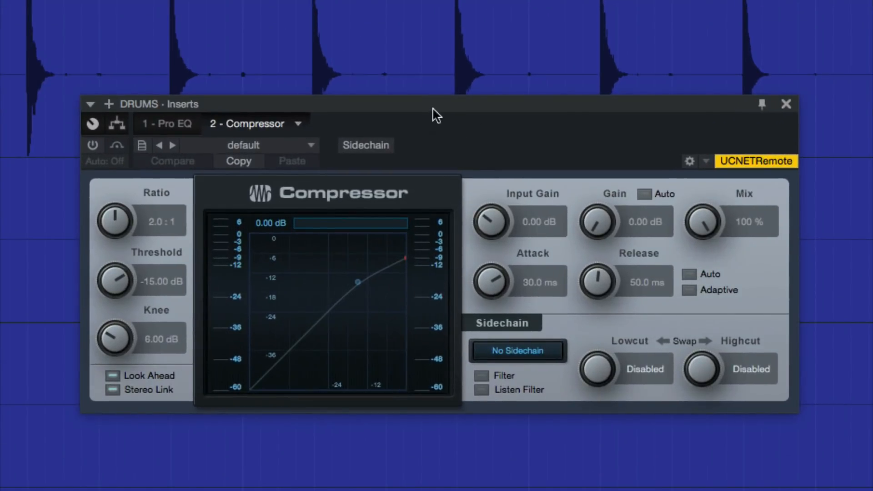
# Start playback of the drum track and activate the Compressor insert on the DRUMS channel
pyautogui.moveTo(436, 117); pyautogui.dragTo(429, 98)
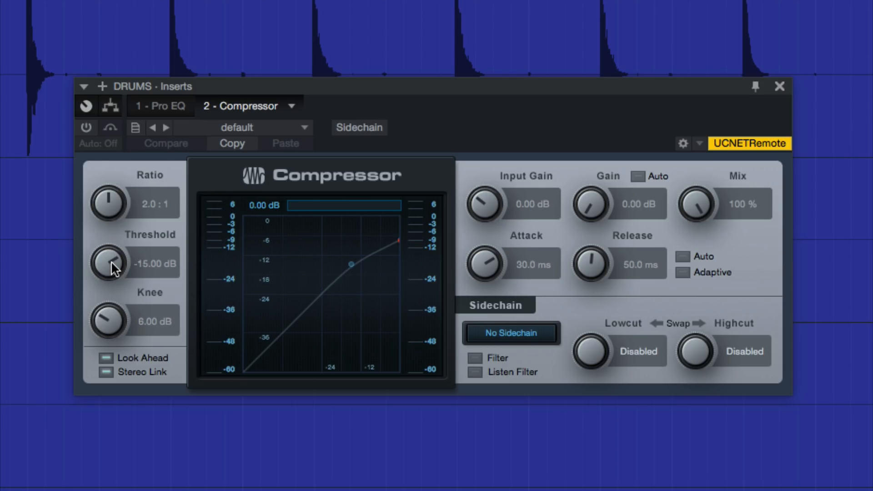
pyautogui.press('space')
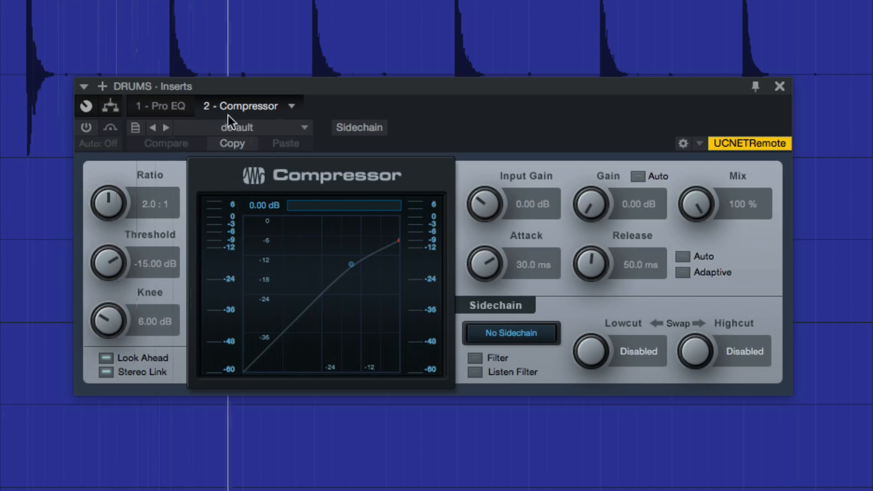
pyautogui.click(87, 127)
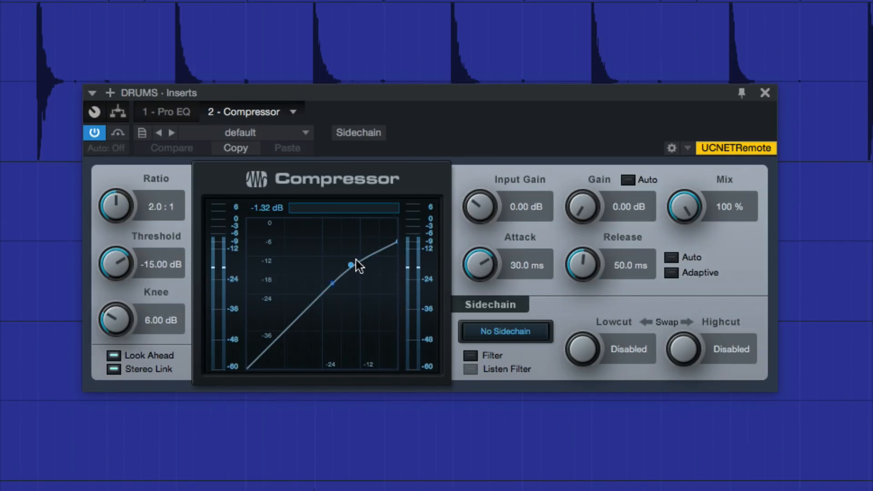
# Lower the compressor's threshold to -38.52 dB and bring it back up to -32.76 dB
pyautogui.moveTo(118, 279); pyautogui.dragTo(116, 355)
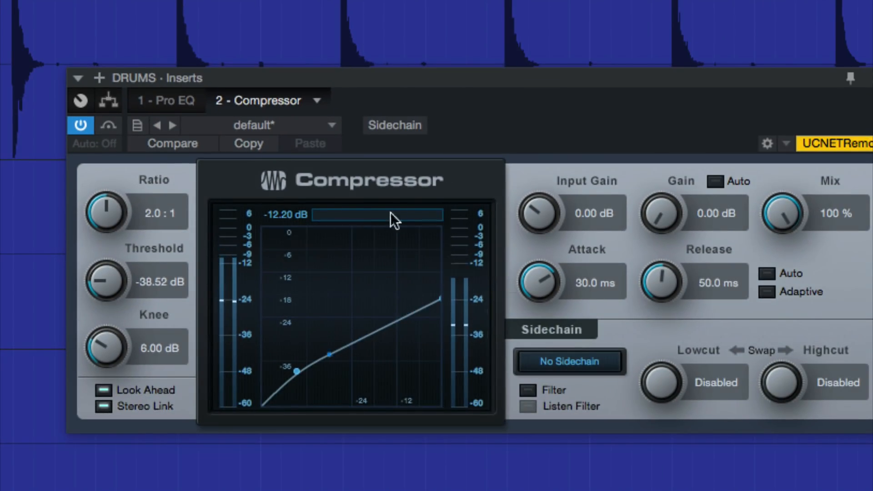
pyautogui.moveTo(536, 86); pyautogui.dragTo(467, 80)
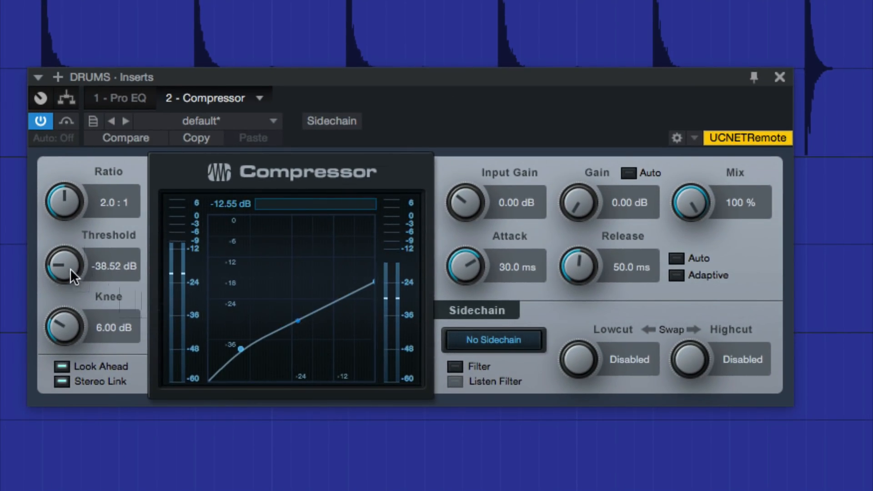
pyautogui.moveTo(70, 268); pyautogui.dragTo(68, 244)
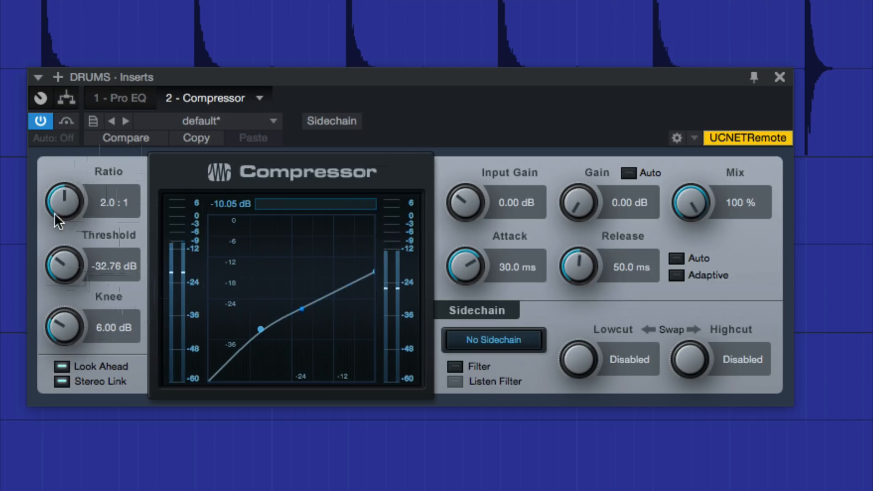
# Try the compressor at a 20.0:1 ratio and bring the ratio back down to 2.0:1
pyautogui.moveTo(54, 213); pyautogui.dragTo(71, 121)
pyautogui.moveTo(68, 202); pyautogui.dragTo(72, 172)
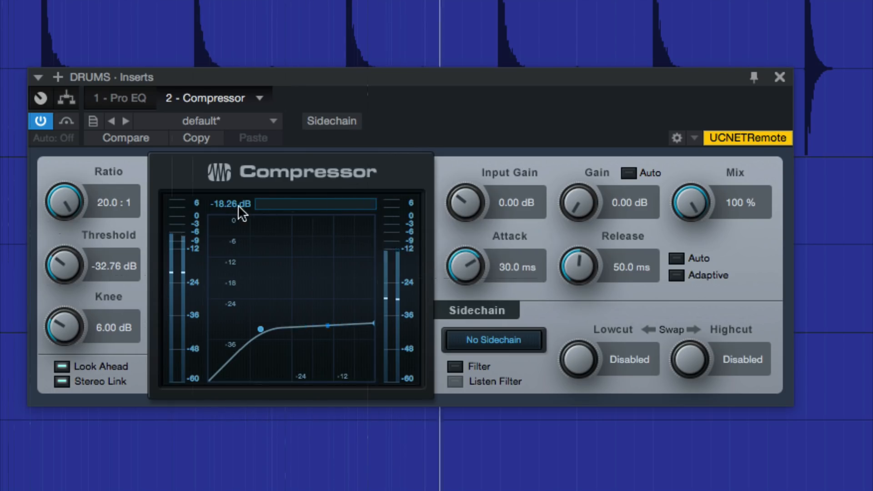
pyautogui.moveTo(68, 196); pyautogui.dragTo(64, 315)
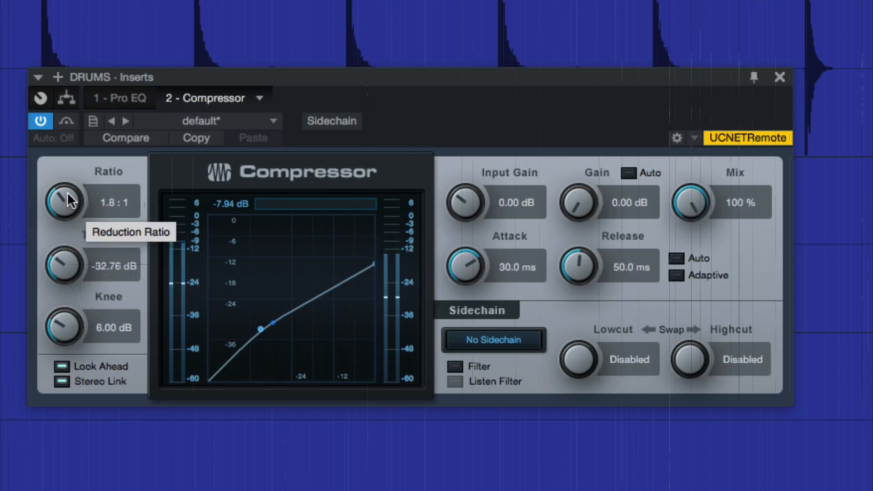
pyautogui.moveTo(68, 194); pyautogui.dragTo(71, 176)
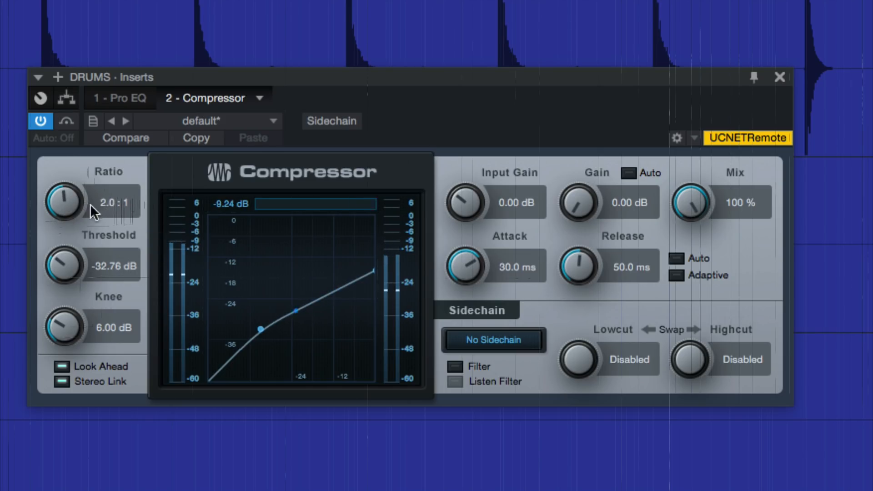
pyautogui.moveTo(63, 210)
pyautogui.mouseDown()
pyautogui.moveTo(64, 185)
pyautogui.moveTo(72, 207)
pyautogui.moveTo(70, 165)
pyautogui.moveTo(72, 197)
pyautogui.moveTo(86, 199)
pyautogui.moveTo(61, 206)
pyautogui.moveTo(60, 219)
pyautogui.moveTo(61, 209)
pyautogui.mouseUp()
pyautogui.doubleClick(116, 200)
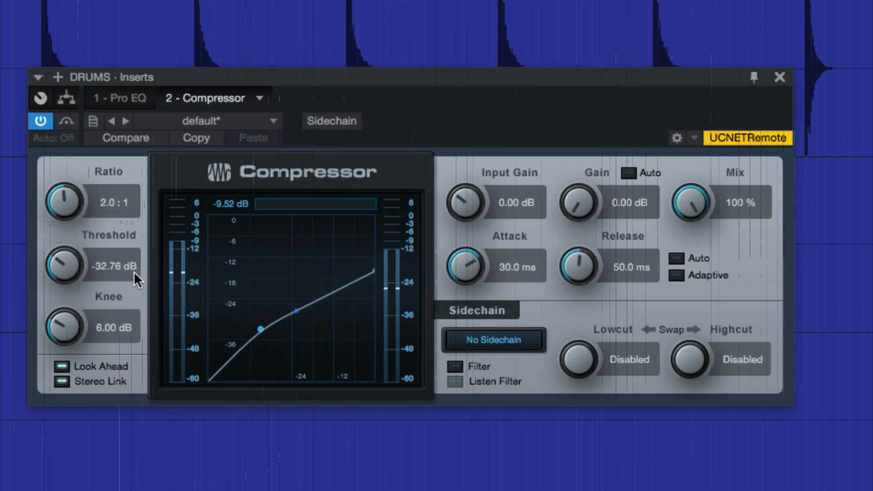
# Set the threshold to -18.60 dB and adjust the knee from hard to soft, settling on 9.55 dB
pyautogui.moveTo(67, 252); pyautogui.dragTo(81, 221)
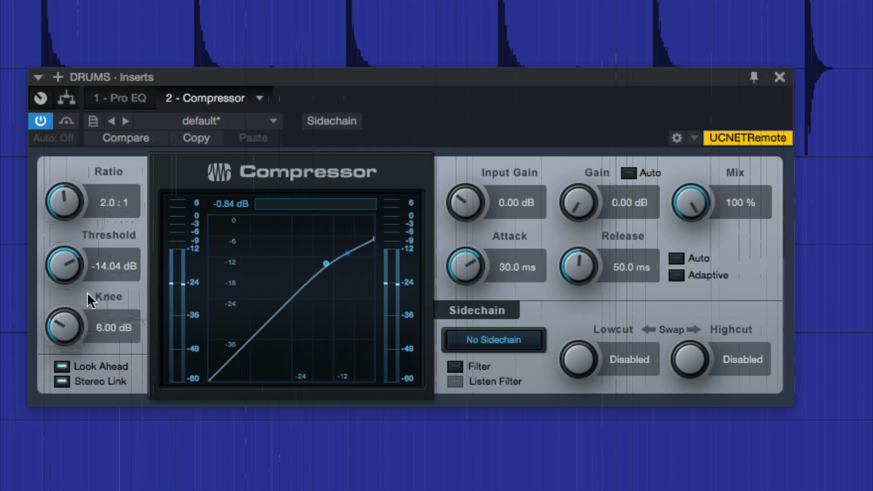
pyautogui.moveTo(68, 271); pyautogui.dragTo(66, 289)
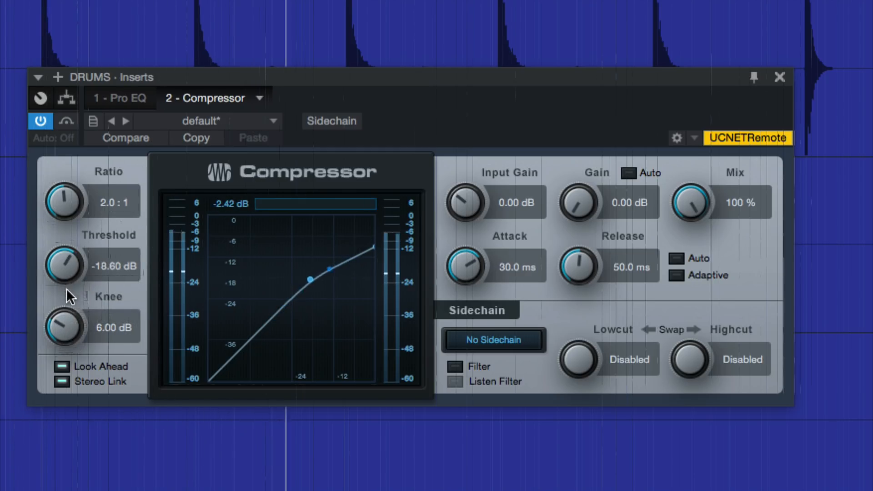
pyautogui.moveTo(64, 321); pyautogui.dragTo(78, 420)
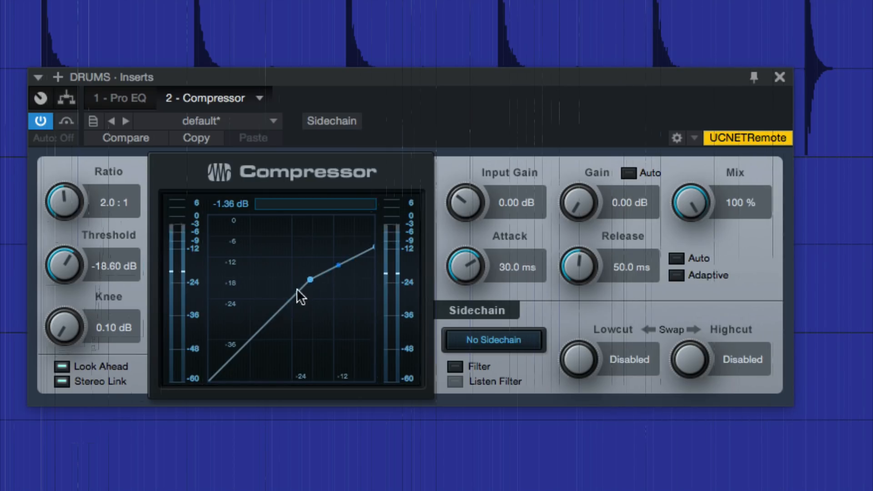
pyautogui.moveTo(107, 322); pyautogui.dragTo(284, 260)
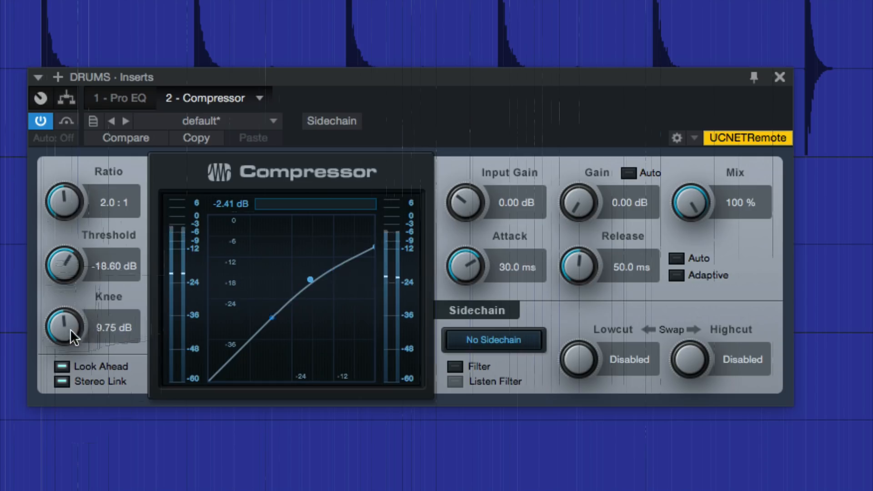
pyautogui.moveTo(70, 329); pyautogui.dragTo(72, 314)
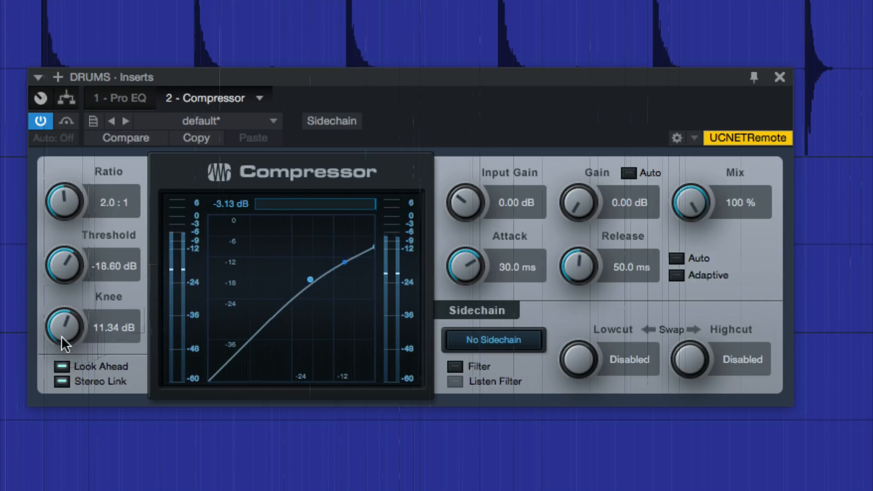
pyautogui.moveTo(63, 336); pyautogui.dragTo(70, 278)
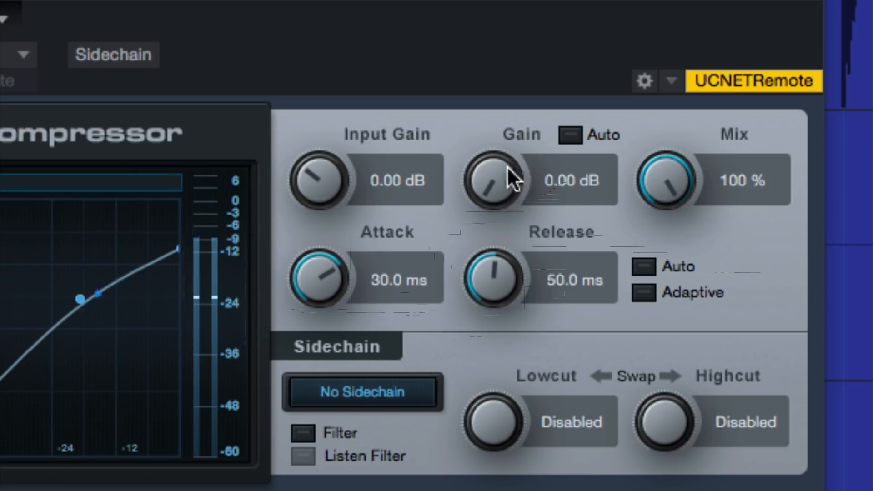
# Try different input gain settings and reset the input gain to 0.00 dB
pyautogui.moveTo(328, 178); pyautogui.dragTo(322, 159)
pyautogui.keyDown('super'); pyautogui.click(322, 160); pyautogui.keyUp('super')
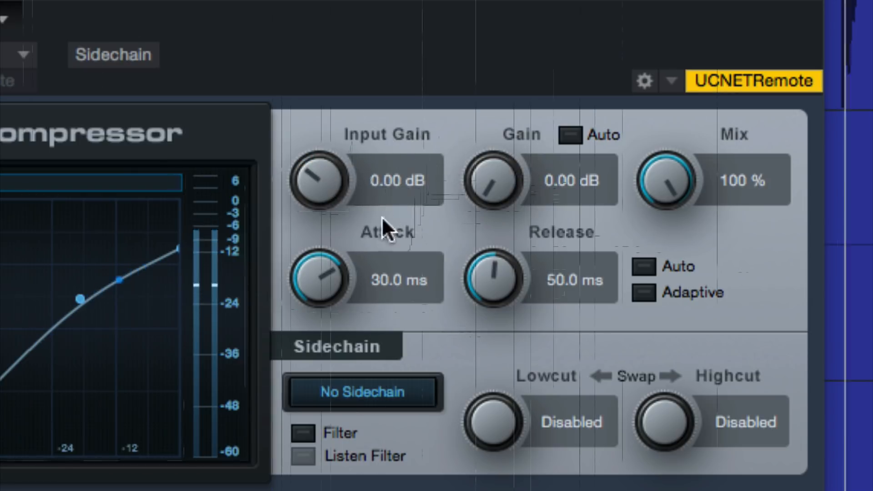
pyautogui.moveTo(323, 173); pyautogui.dragTo(322, 183)
pyautogui.keyDown('super'); pyautogui.click(321, 169); pyautogui.keyUp('super')
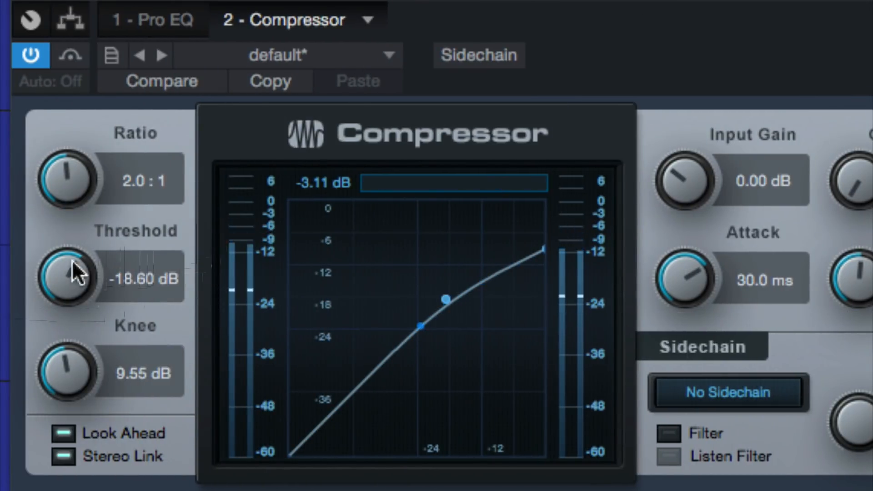
# Lower the compressor's threshold to -32.28 dB for heavier gain reduction
pyautogui.moveTo(71, 271); pyautogui.dragTo(60, 325)
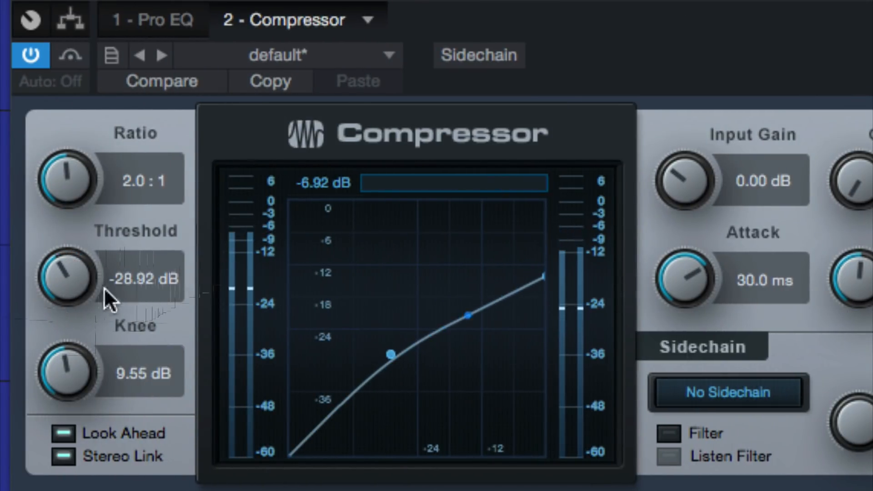
pyautogui.moveTo(104, 287); pyautogui.dragTo(75, 307)
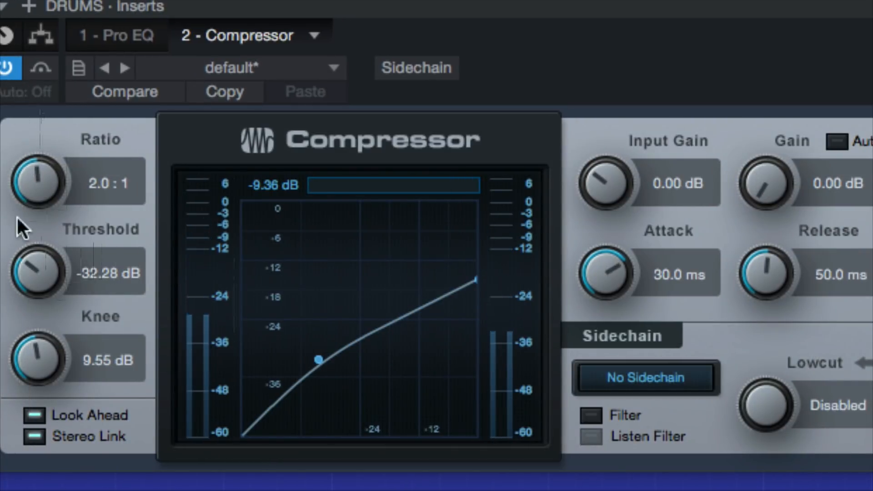
# Compare the compressed and uncompressed drums by toggling the compressor's activation and bypass during playback
pyautogui.click(8, 68)
pyautogui.click(8, 68)
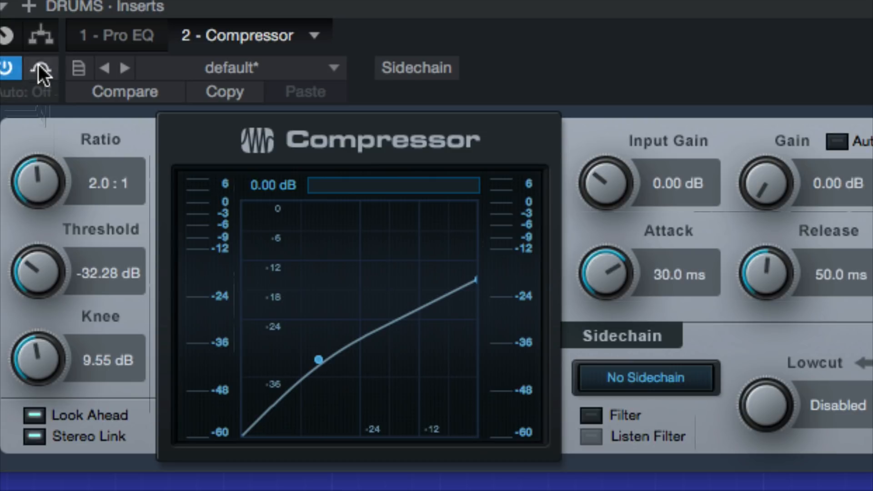
pyautogui.click(39, 69)
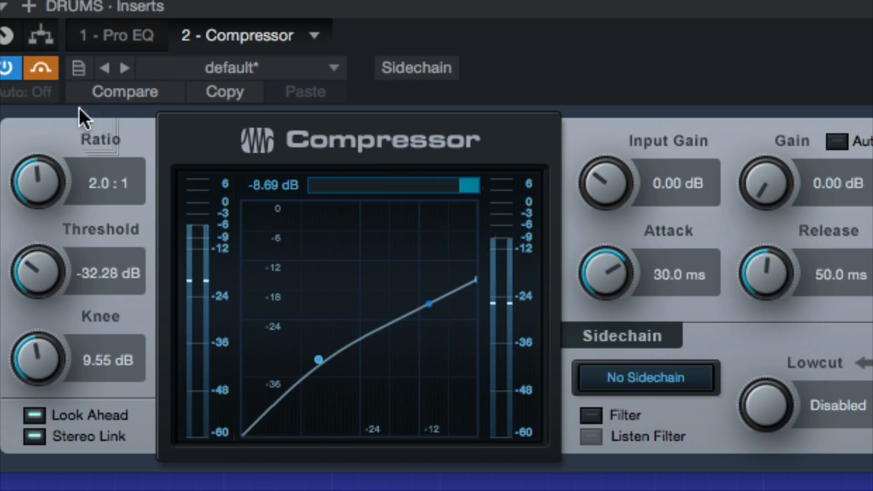
pyautogui.click(47, 65)
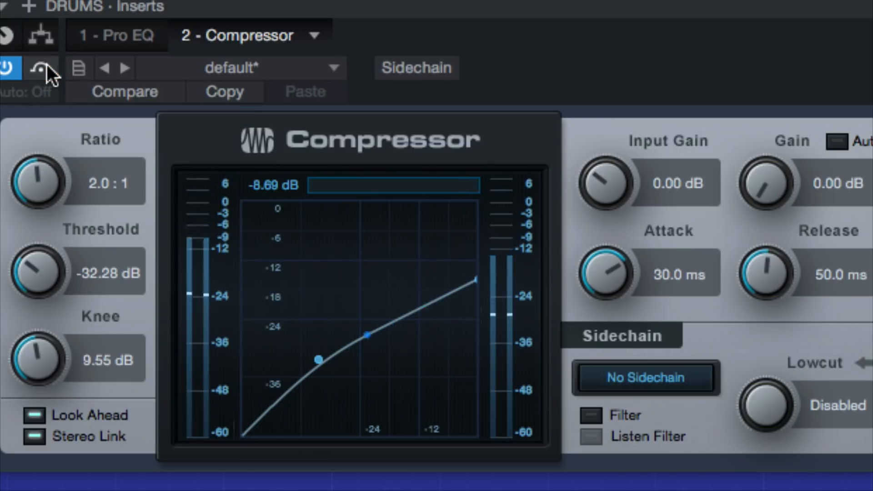
pyautogui.click(48, 65)
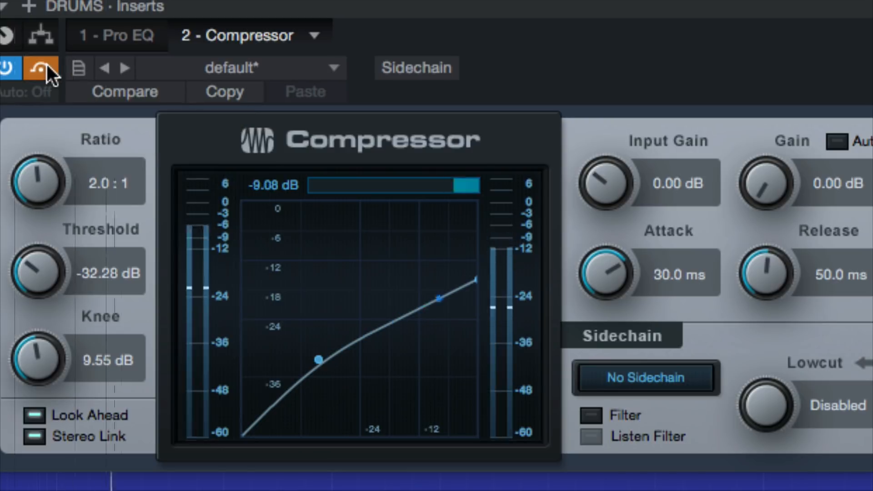
pyautogui.click(47, 64)
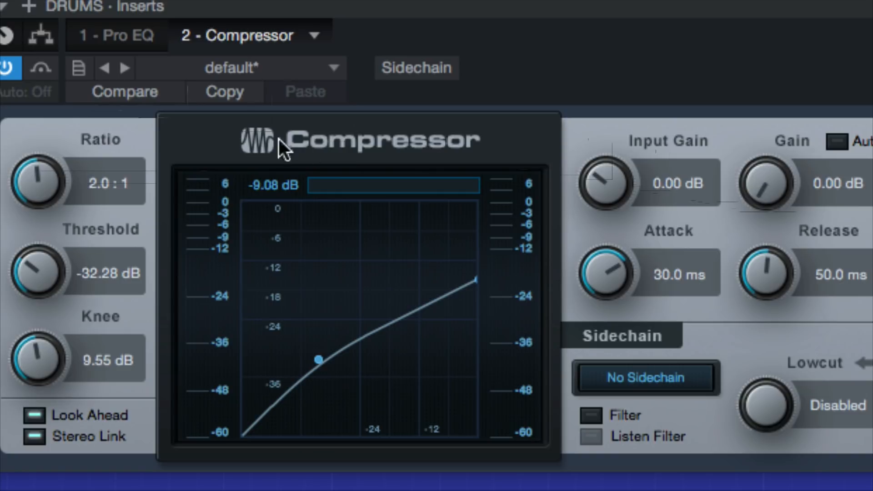
# Raise the makeup gain to 4.80 dB, comparing the compressed level against the bypassed signal
pyautogui.moveTo(778, 183); pyautogui.dragTo(781, 167)
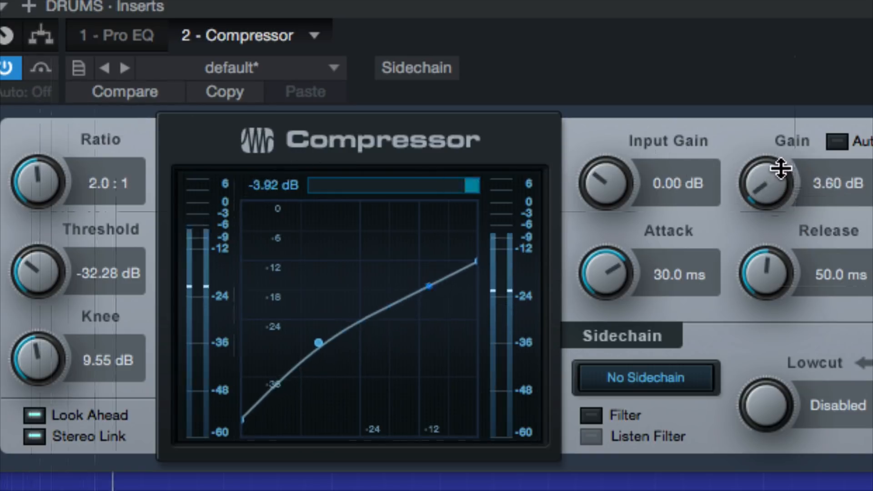
pyautogui.click(48, 68)
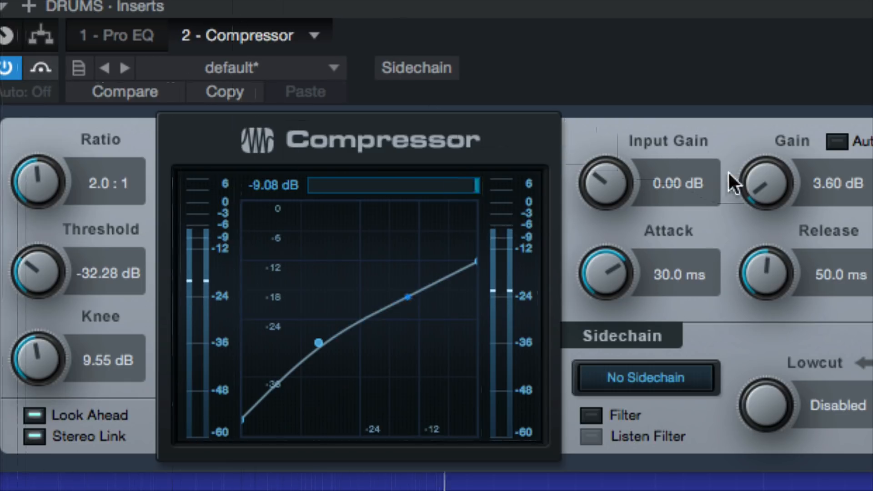
pyautogui.moveTo(758, 172); pyautogui.dragTo(760, 168)
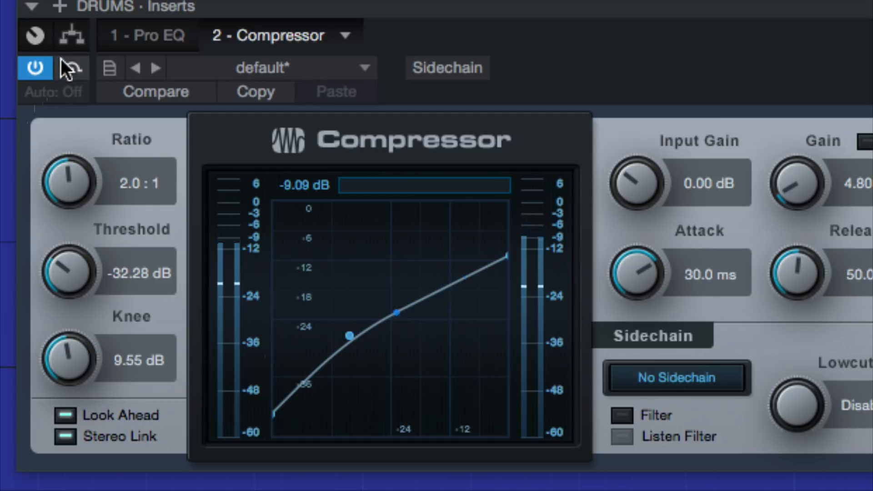
pyautogui.click(65, 61)
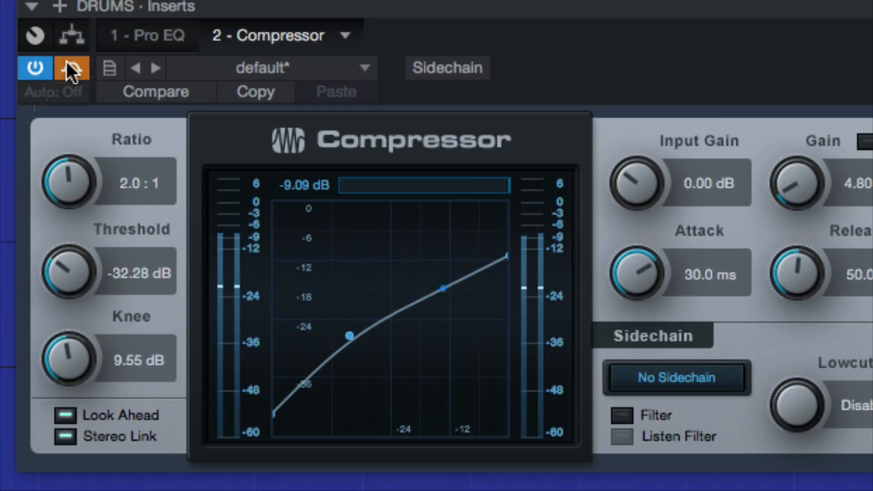
pyautogui.click(67, 62)
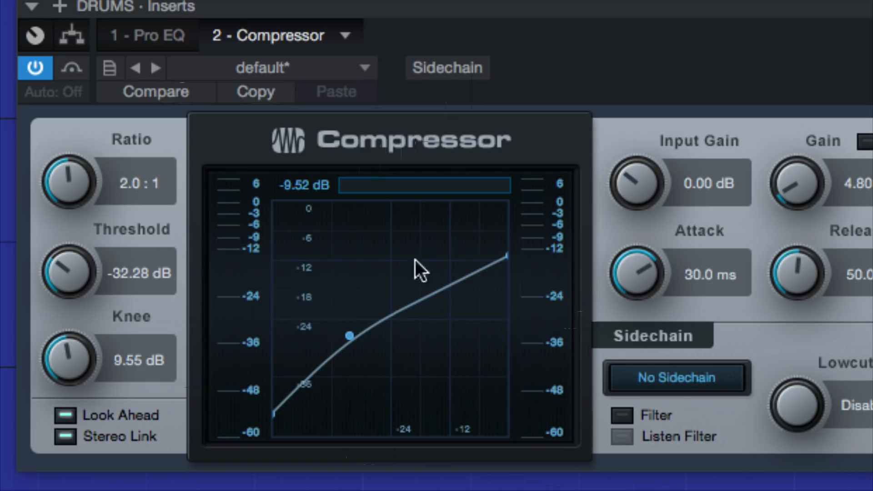
# Resume playback and audition faster attack times starting from 3.20 ms, settling on an attack of 28.8 ms
pyautogui.press('space')
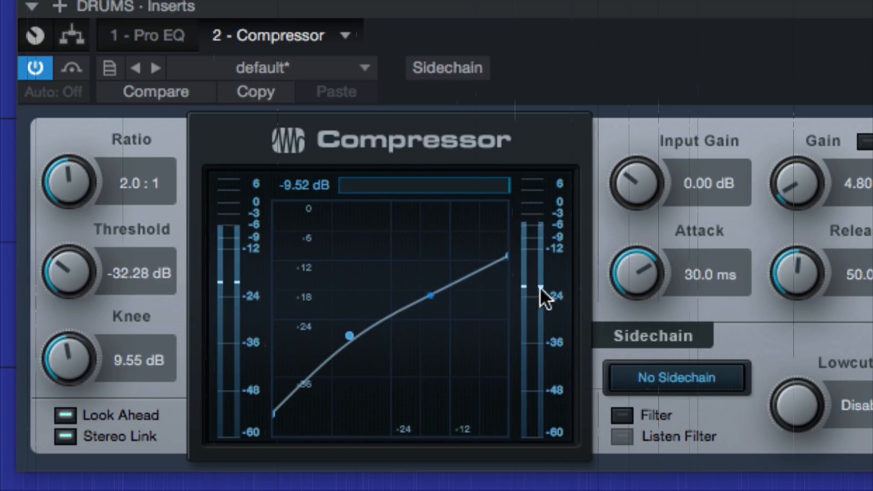
pyautogui.moveTo(531, 285)
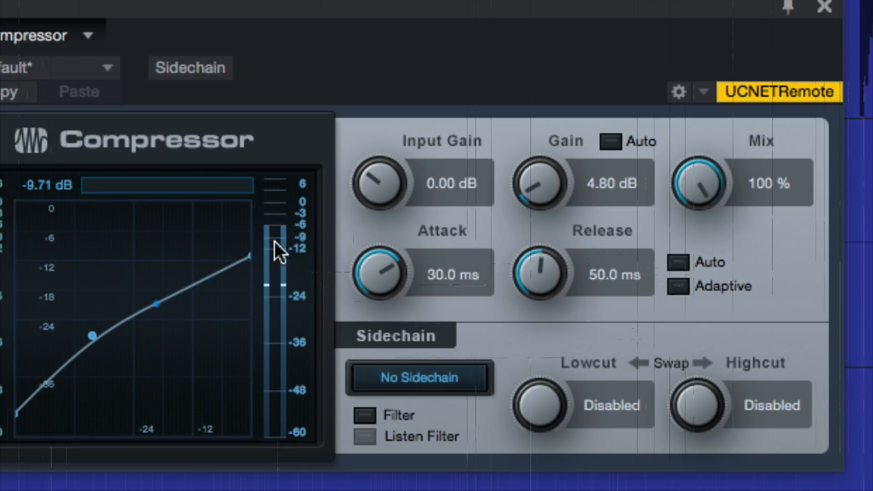
pyautogui.moveTo(272, 240)
pyautogui.moveTo(374, 272); pyautogui.dragTo(370, 343)
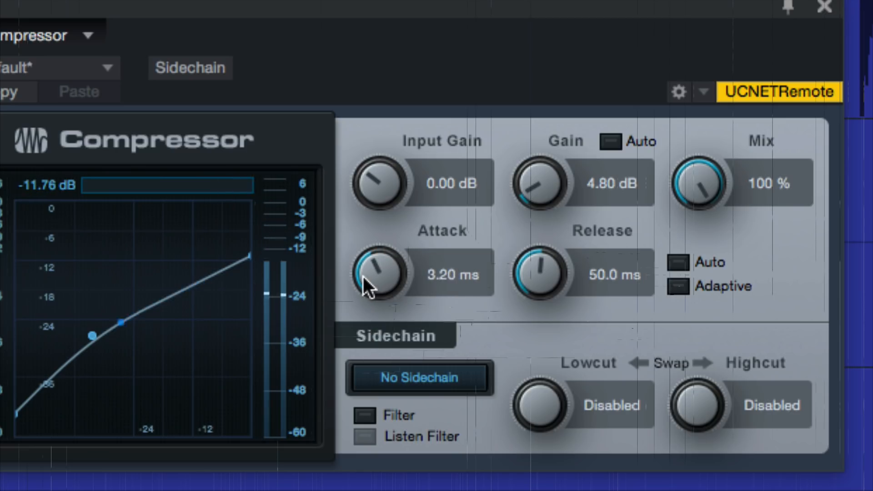
pyautogui.moveTo(364, 277); pyautogui.dragTo(365, 225)
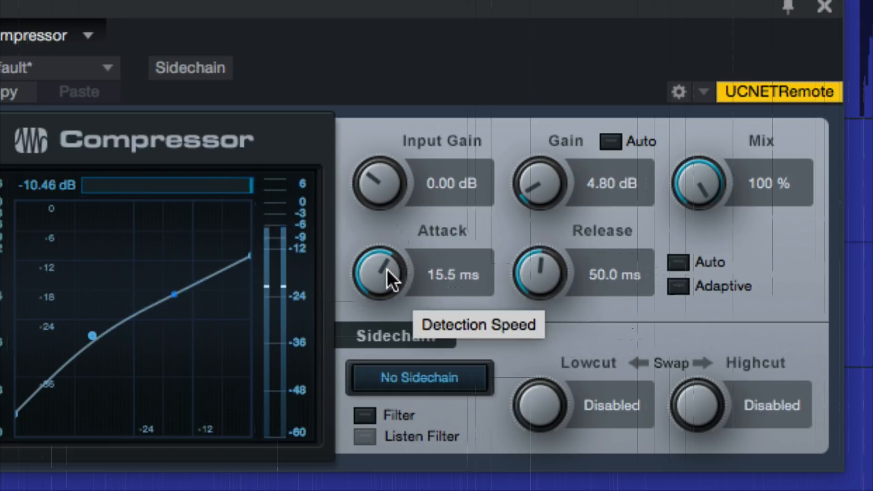
pyautogui.moveTo(387, 270)
pyautogui.mouseDown()
pyautogui.moveTo(388, 236)
pyautogui.moveTo(386, 255)
pyautogui.mouseUp()
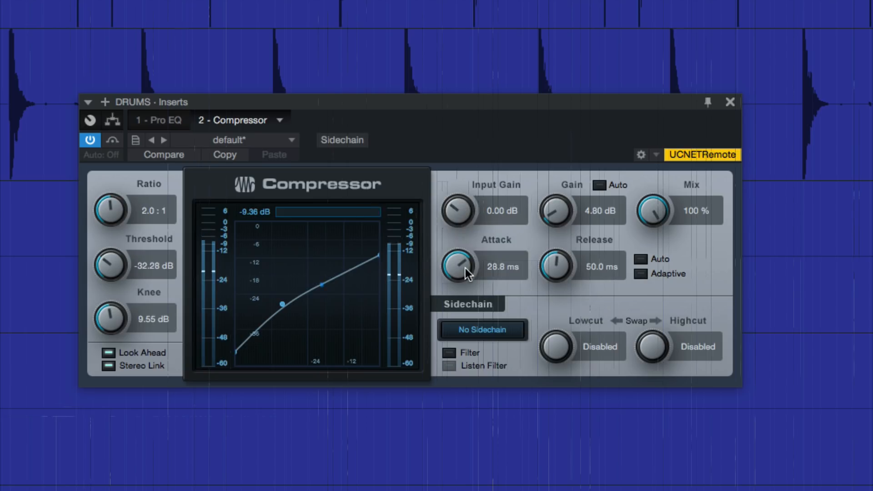
# Compare fast and slow attack times on the drums, trying 1.34 ms, 34.0 ms and 2.39 ms, and end at 34.0 ms
pyautogui.moveTo(466, 269); pyautogui.dragTo(457, 323)
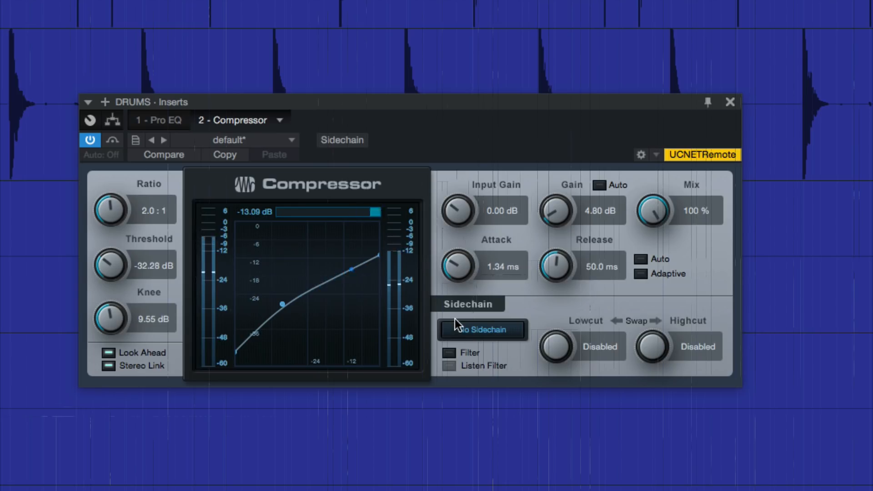
pyautogui.moveTo(462, 272); pyautogui.dragTo(465, 204)
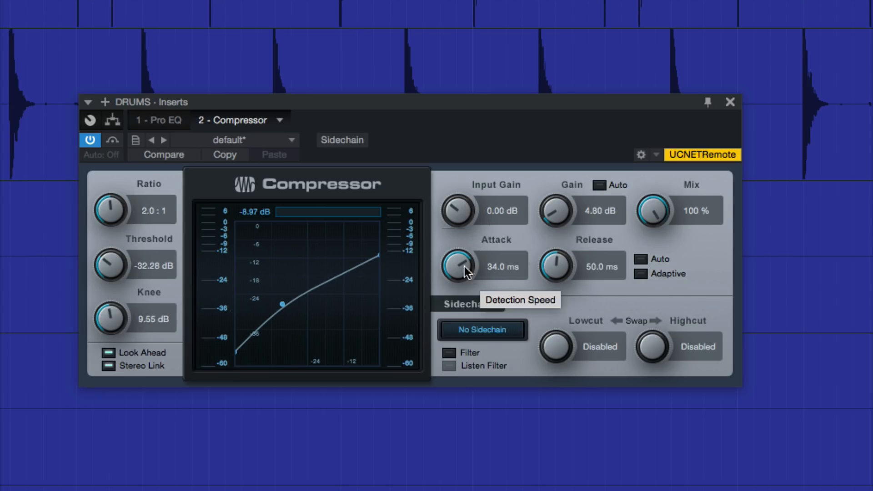
pyautogui.moveTo(465, 266); pyautogui.dragTo(461, 327)
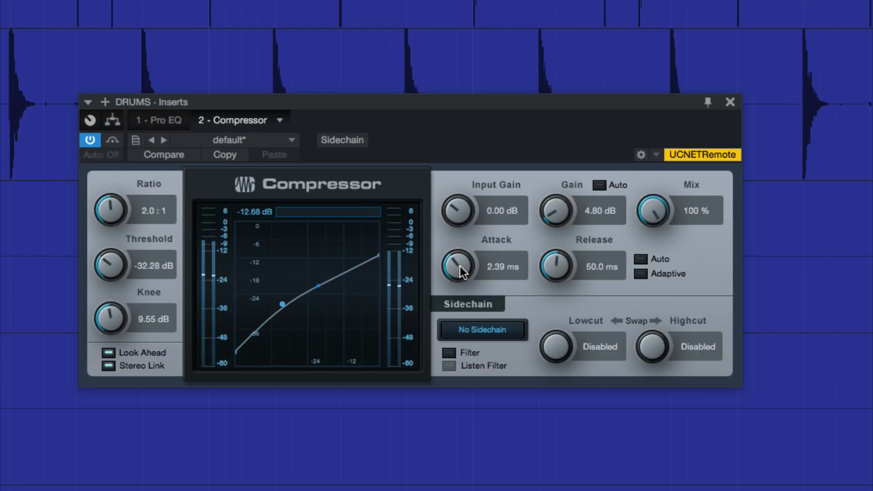
pyautogui.moveTo(460, 266); pyautogui.dragTo(465, 216)
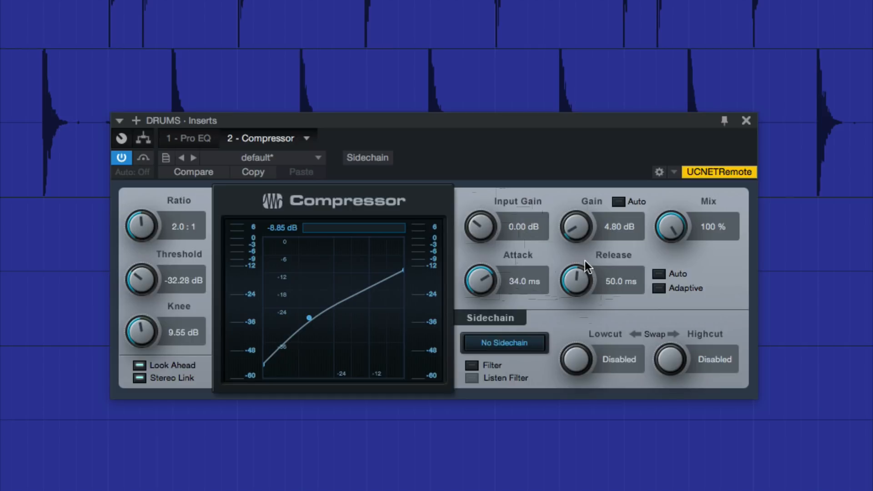
# Sweep the release time between short and long settings, including 8.38 ms and 591.3 ms, and bring it back to 51.9 ms
pyautogui.moveTo(575, 278); pyautogui.dragTo(577, 255)
pyautogui.moveTo(575, 278); pyautogui.dragTo(571, 311)
pyautogui.moveTo(573, 276); pyautogui.dragTo(572, 309)
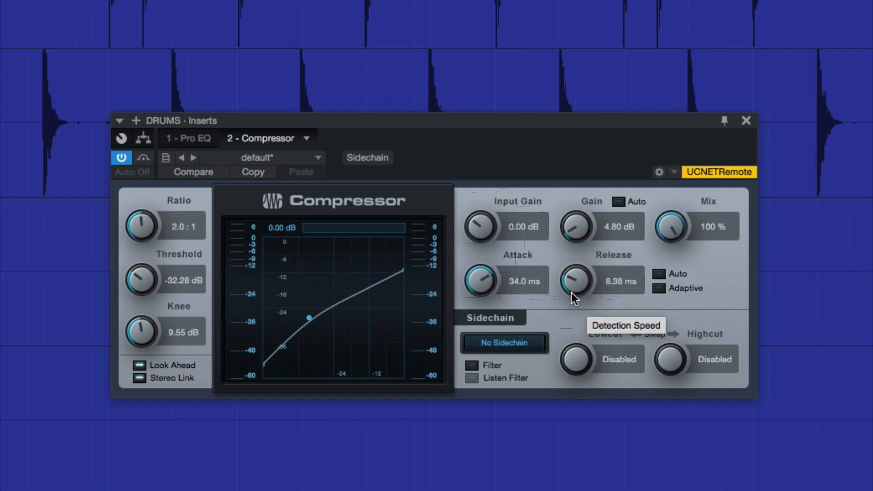
pyautogui.moveTo(574, 286); pyautogui.dragTo(581, 204)
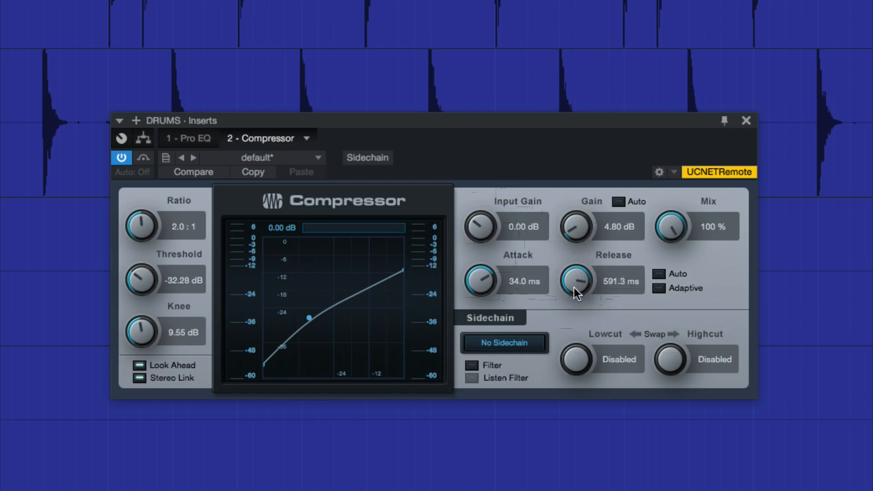
pyautogui.moveTo(574, 287); pyautogui.dragTo(564, 353)
pyautogui.moveTo(571, 276); pyautogui.dragTo(576, 259)
# Play the drums and audition release times of 3.37 ms and 591.3 ms, ending with the release at 334.4 ms
pyautogui.press('space')
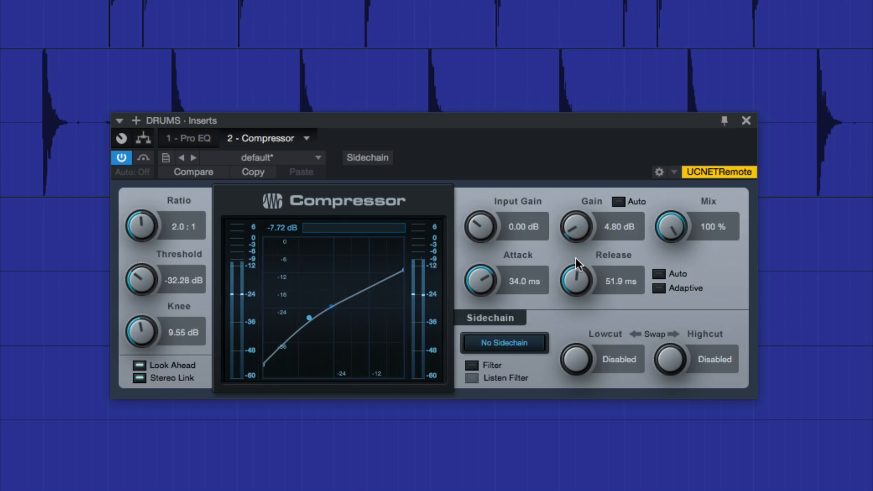
pyautogui.moveTo(576, 278); pyautogui.dragTo(567, 329)
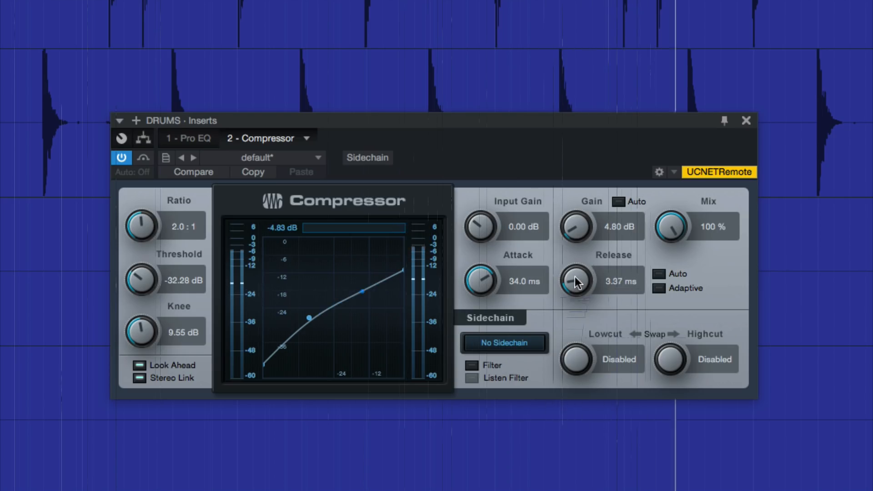
pyautogui.moveTo(576, 275); pyautogui.dragTo(578, 164)
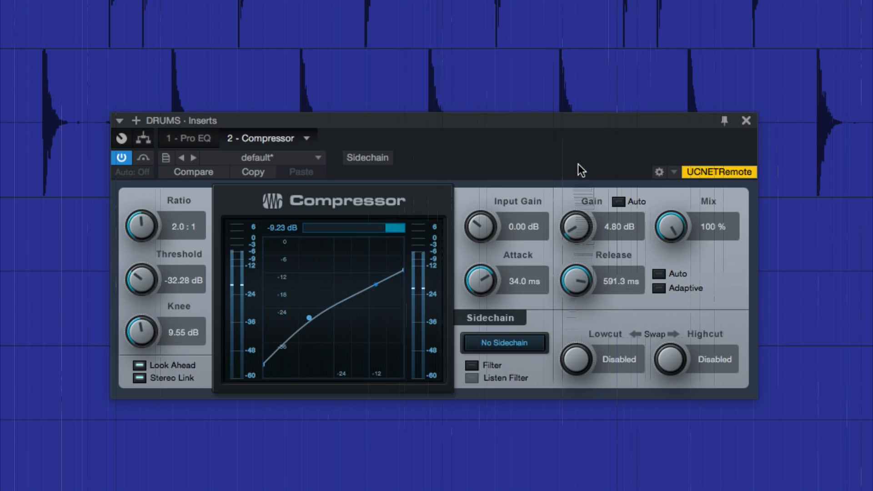
pyautogui.moveTo(568, 287); pyautogui.dragTo(573, 305)
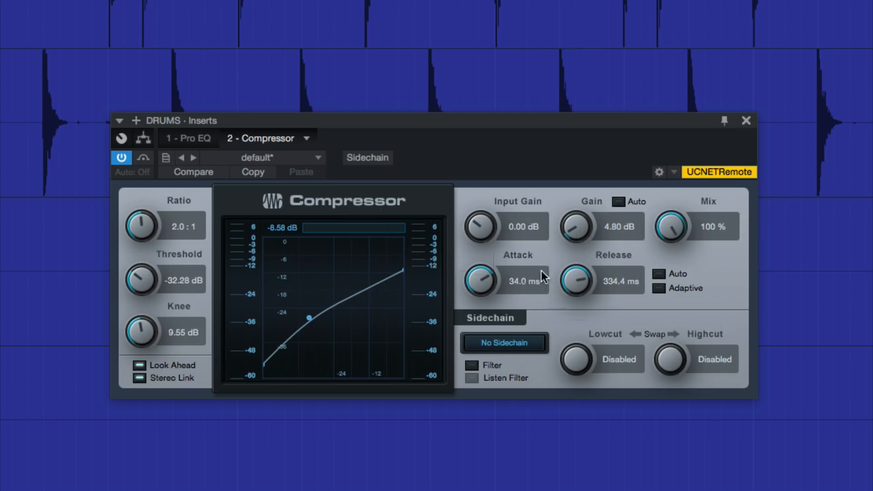
# Audition the drums with release times of 56.0 ms and 162.4 ms, stop playback and set the release to 204.0 ms
pyautogui.moveTo(574, 279); pyautogui.dragTo(574, 262)
pyautogui.moveTo(571, 274)
pyautogui.mouseDown()
pyautogui.moveTo(560, 353)
pyautogui.moveTo(559, 300)
pyautogui.moveTo(563, 317)
pyautogui.moveTo(573, 280)
pyautogui.mouseUp()
pyautogui.moveTo(573, 279)
pyautogui.mouseDown()
pyautogui.moveTo(571, 260)
pyautogui.moveTo(570, 301)
pyautogui.moveTo(573, 274)
pyautogui.moveTo(575, 282)
pyautogui.mouseUp()
pyautogui.press('space')
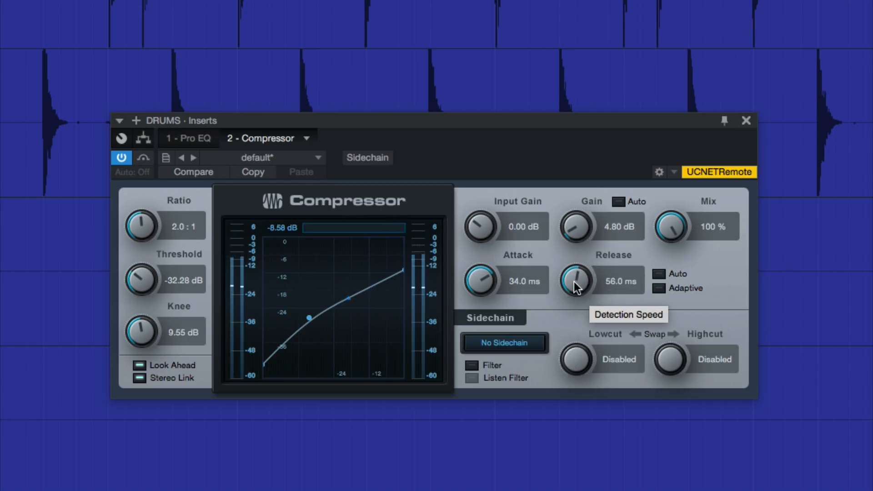
pyautogui.moveTo(573, 282); pyautogui.dragTo(577, 260)
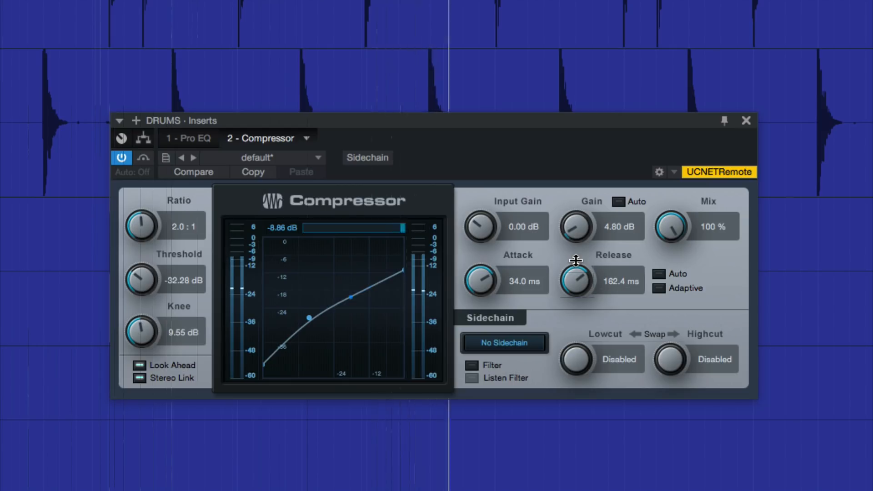
pyautogui.press('space')
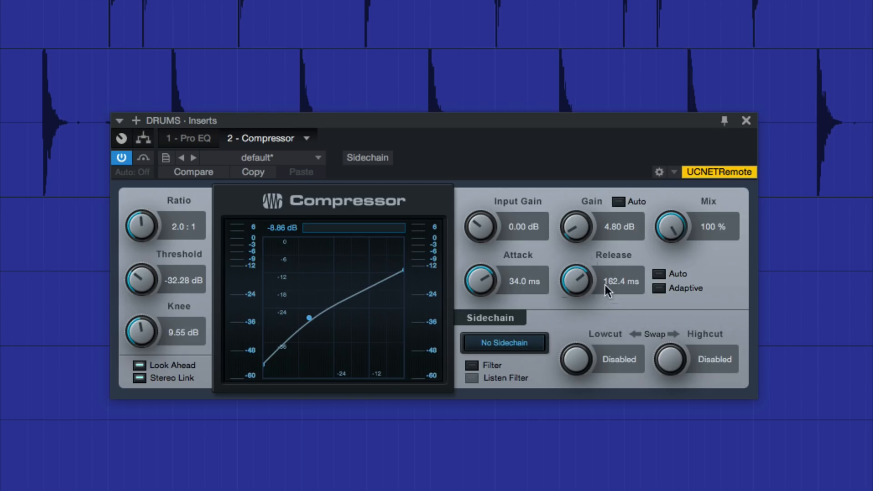
pyautogui.moveTo(588, 281)
pyautogui.mouseDown()
pyautogui.moveTo(580, 309)
pyautogui.moveTo(582, 270)
pyautogui.mouseUp()
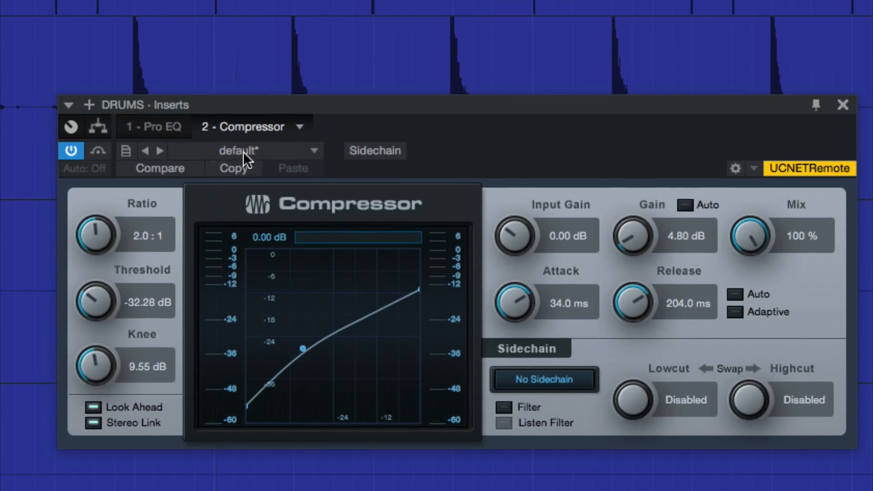
# Reset the compressor by loading its default preset, and reposition the plug-in window higher over the arrangement
pyautogui.click(225, 92)
pyautogui.click(240, 172)
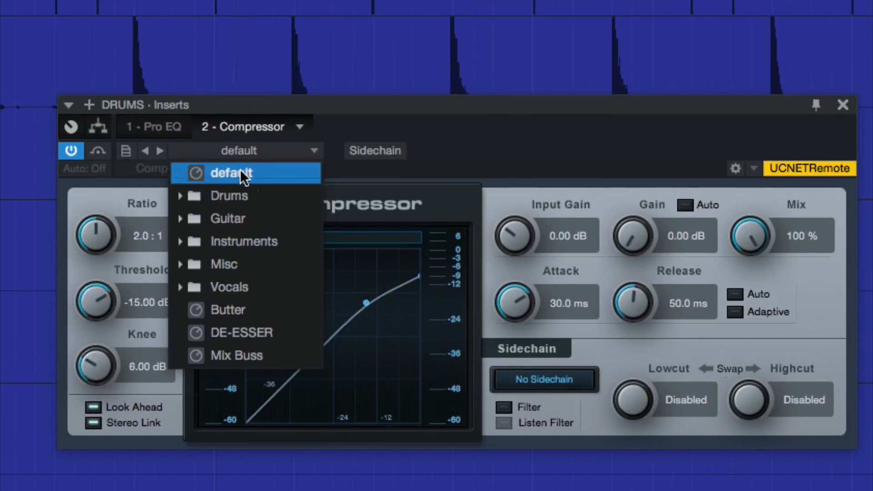
pyautogui.click(550, 118)
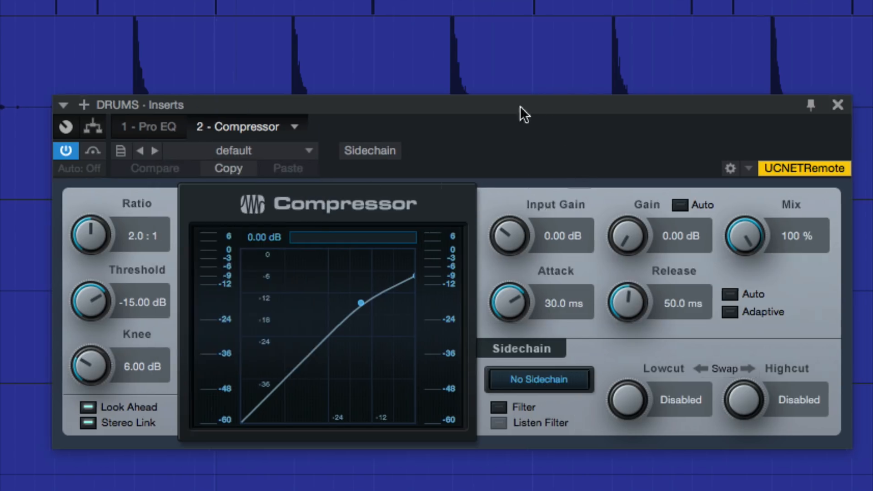
pyautogui.moveTo(522, 111); pyautogui.dragTo(475, 87)
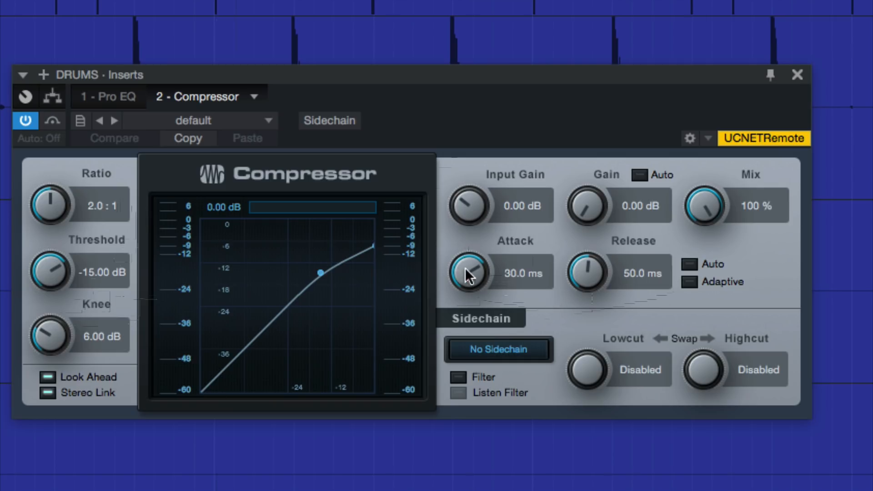
# Set the compressor's attack to 30.4 ms
pyautogui.moveTo(458, 270)
pyautogui.mouseDown()
pyautogui.moveTo(460, 322)
pyautogui.moveTo(471, 271)
pyautogui.mouseUp()
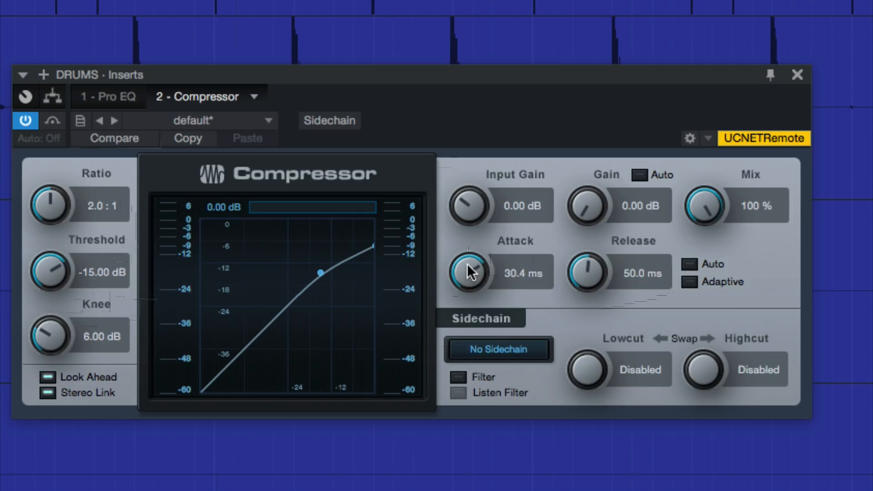